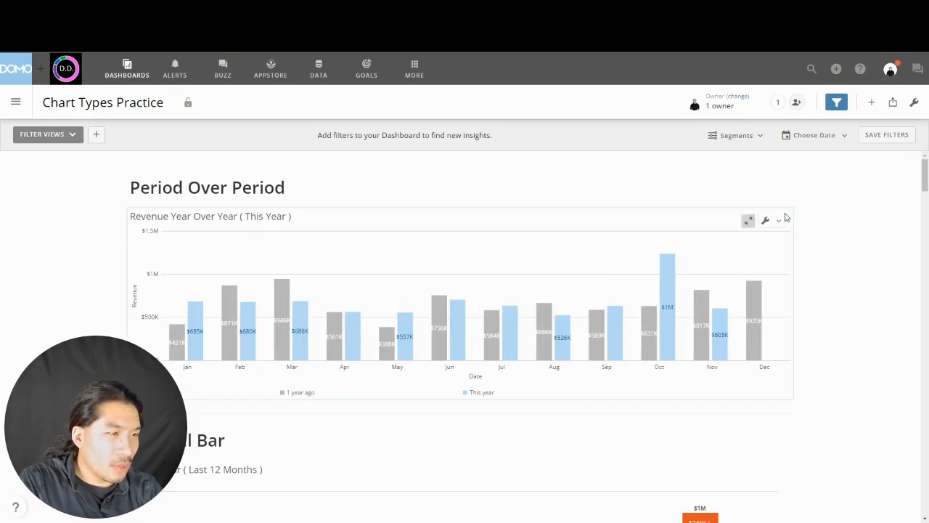
- Open the Revenue Year Over Year card for editing in Analyzer and hide the chart's grid lines
click(780, 222)
click(735, 103)
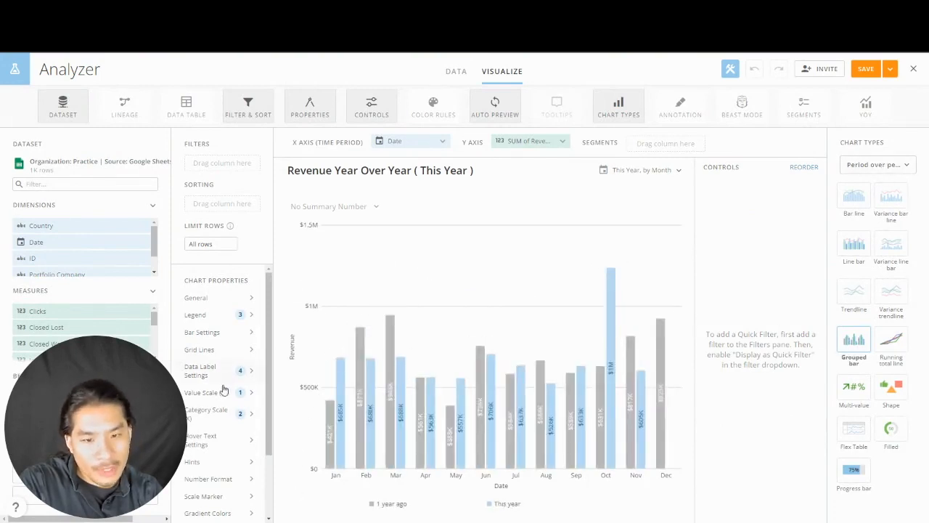
click(216, 351)
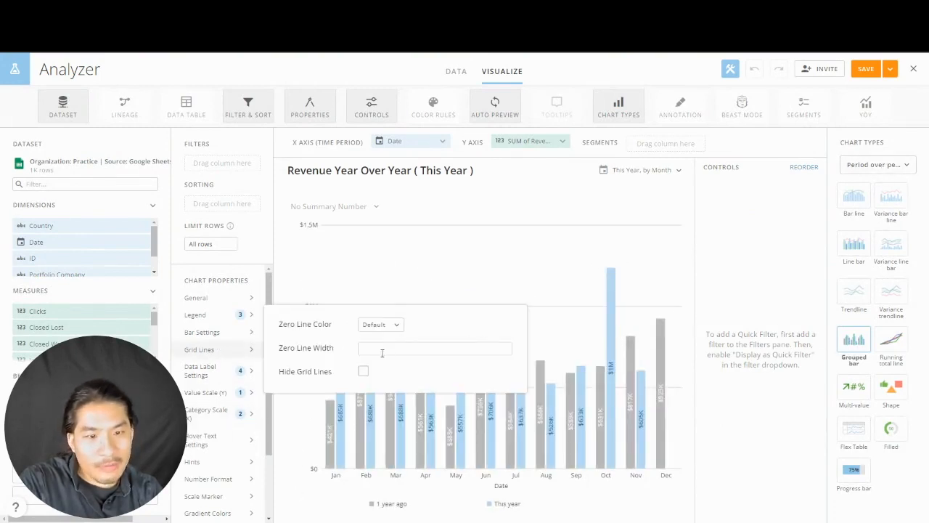
click(363, 373)
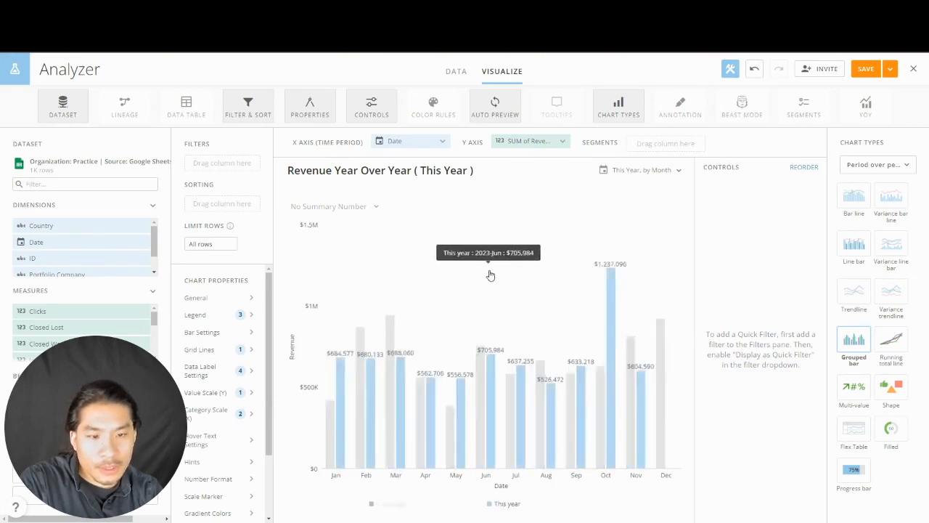
- Set the chart's data label position to Outside Top and the label text color to Default
click(226, 379)
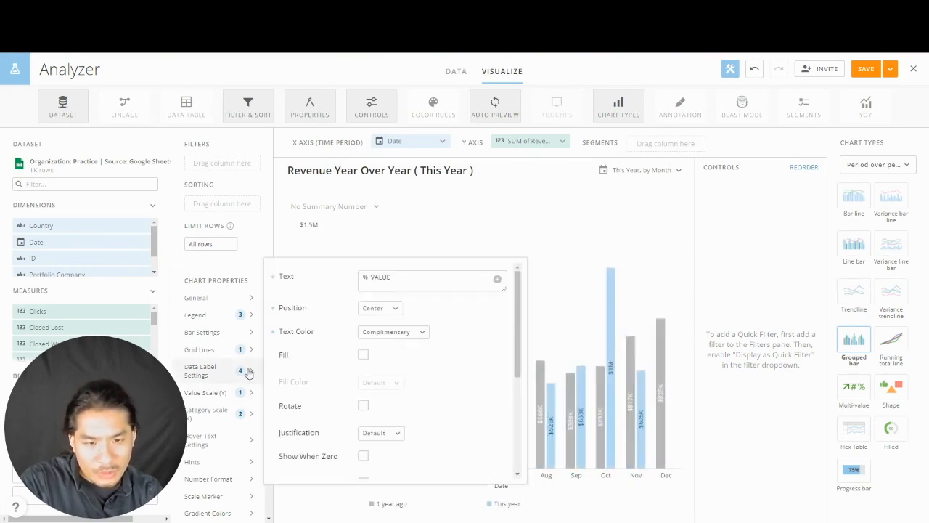
click(392, 311)
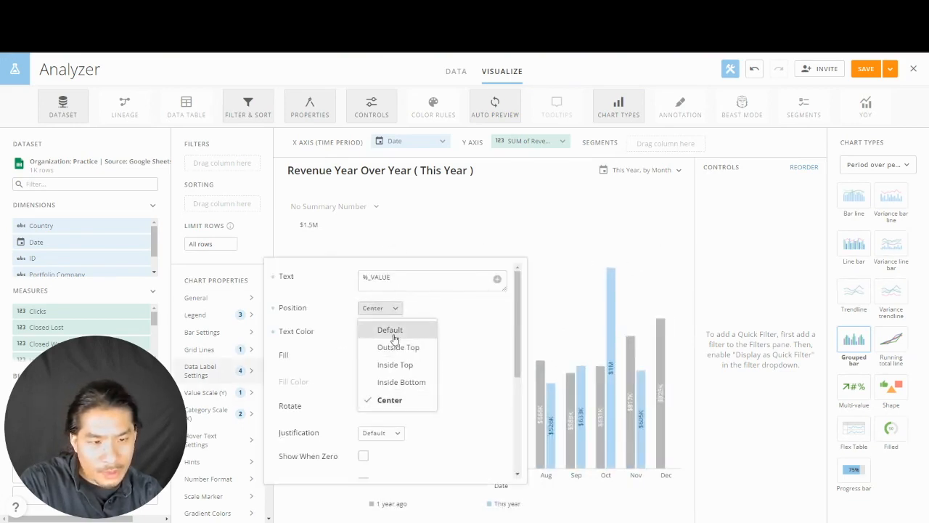
click(404, 349)
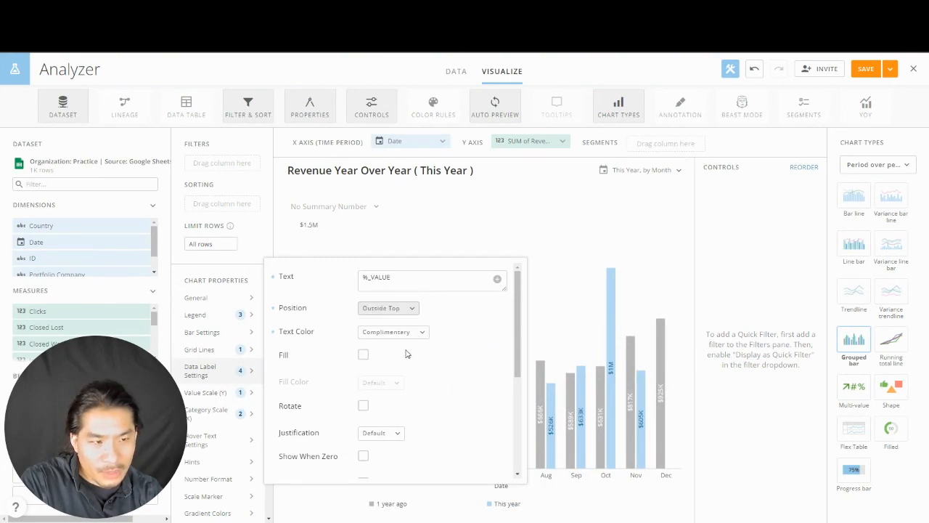
click(736, 259)
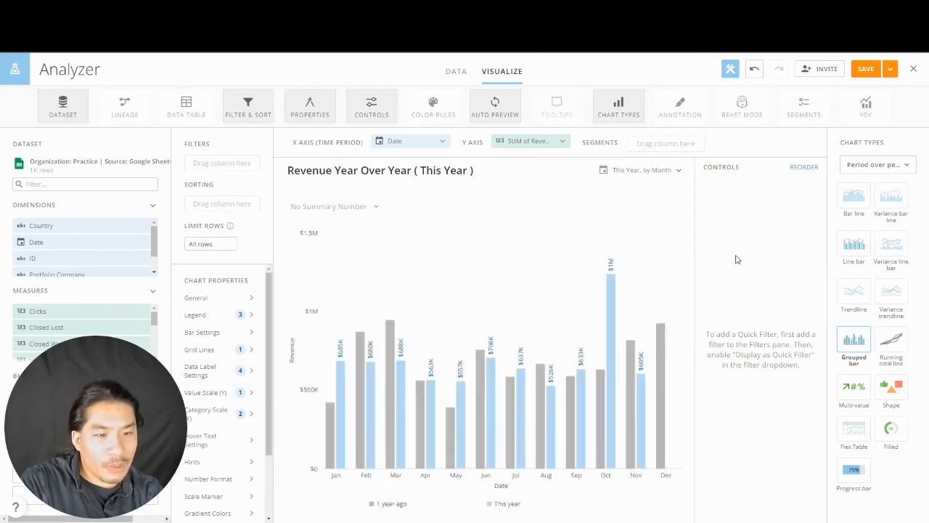
click(231, 372)
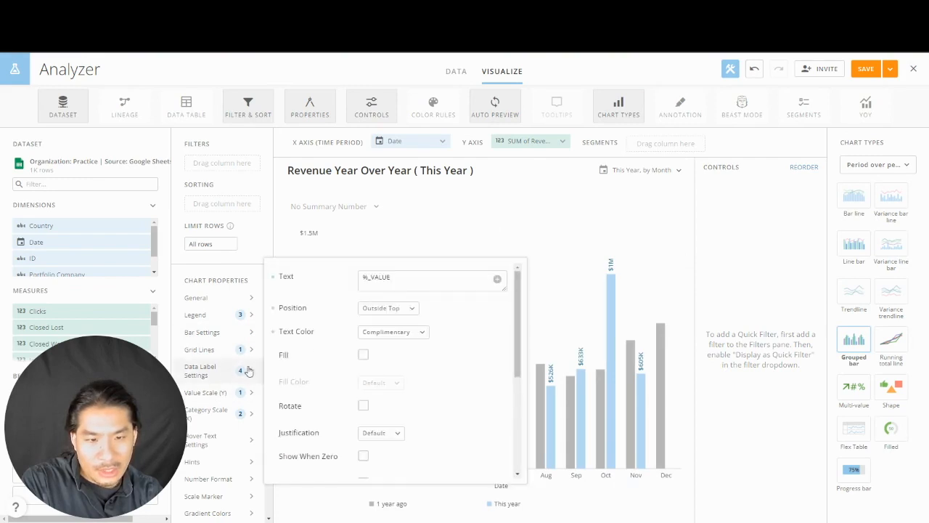
click(399, 331)
click(408, 357)
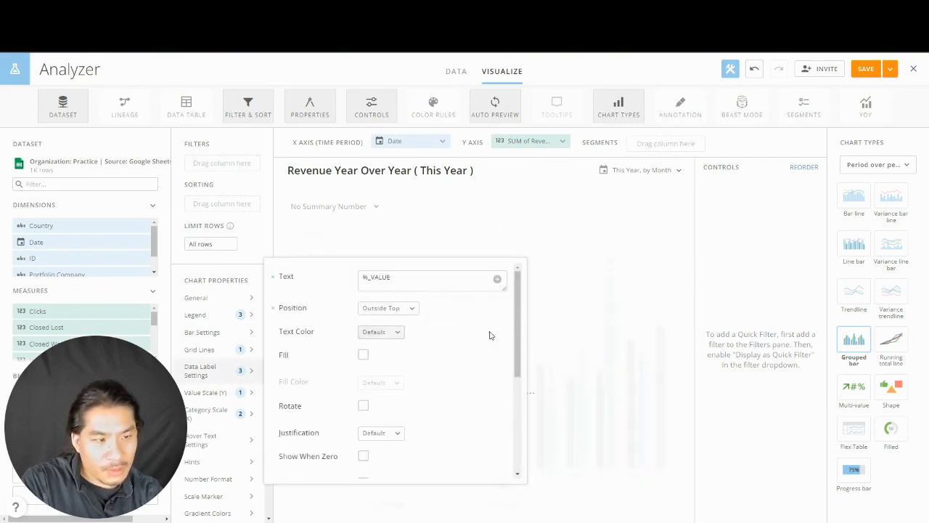
click(721, 241)
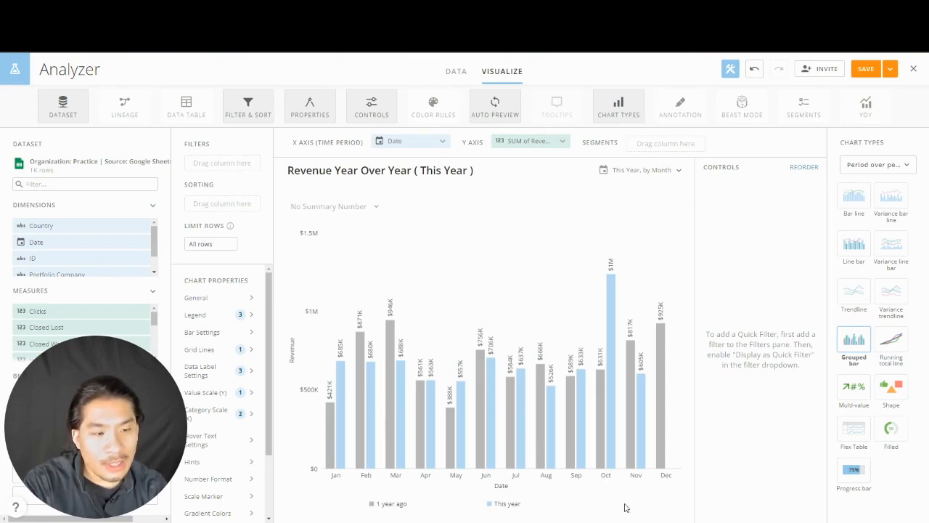
- Add 2 years ago to the chart's year-over-year comparison and remove it again, leaving 1 year ago selected
mouse_move(614, 476)
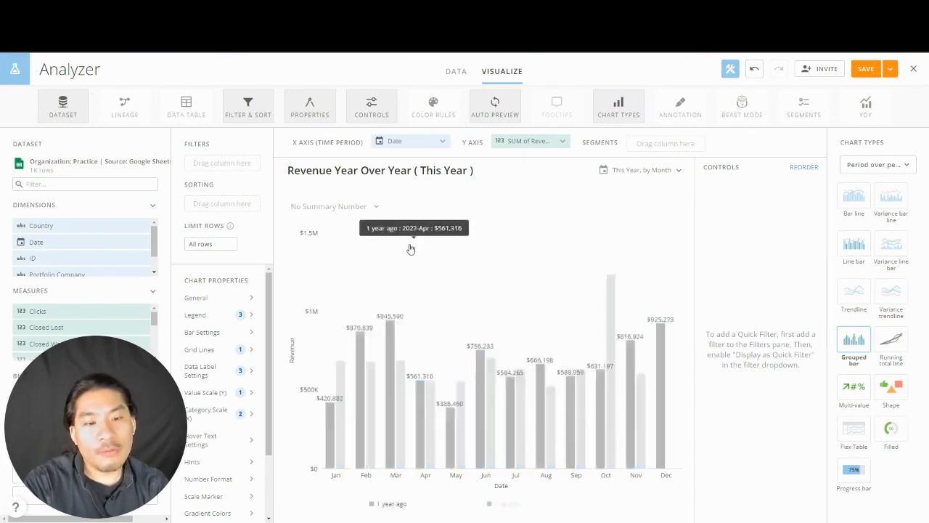
mouse_move(512, 481)
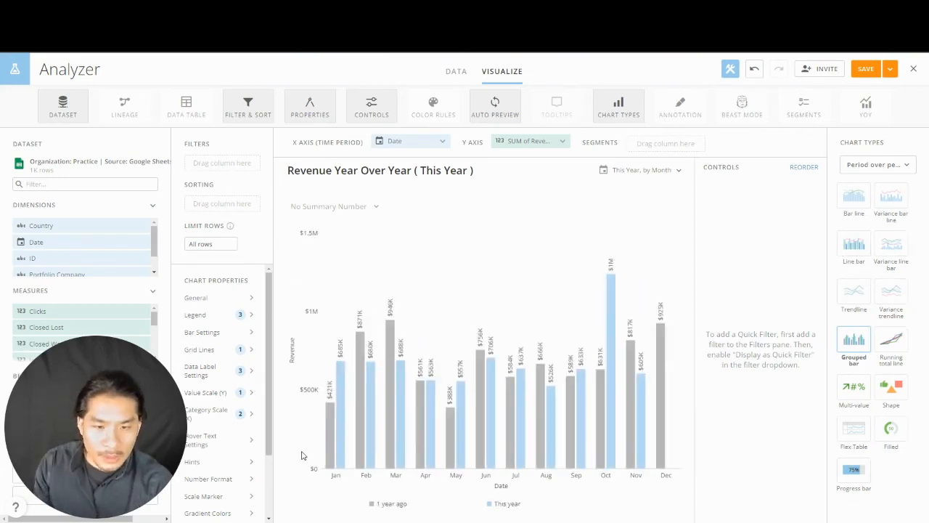
click(637, 172)
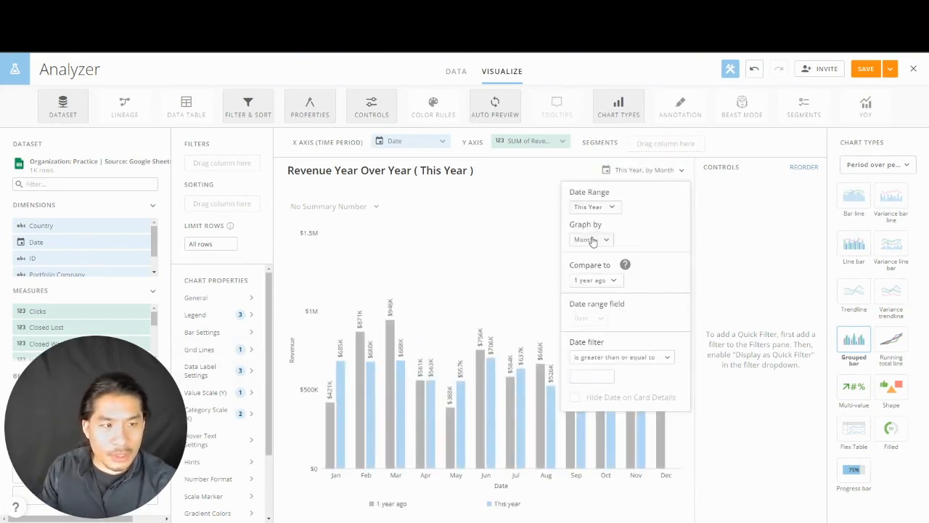
click(592, 283)
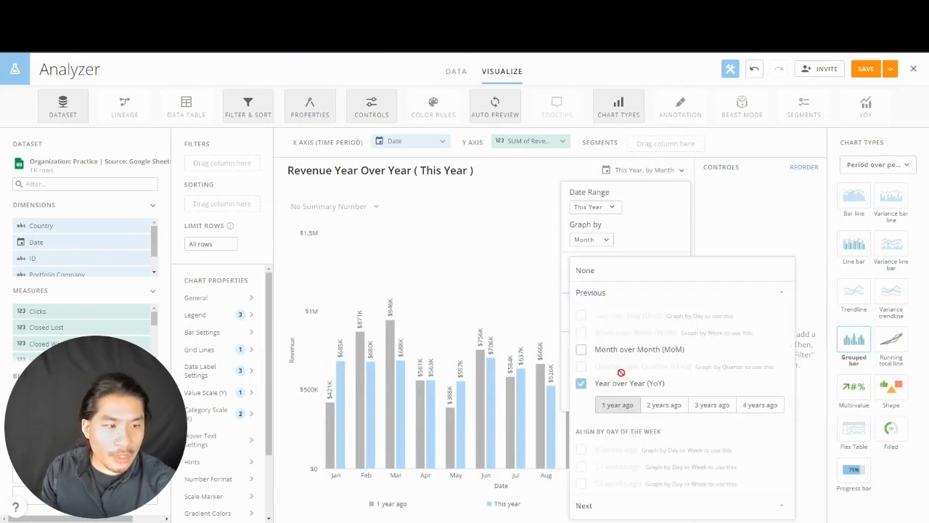
click(664, 405)
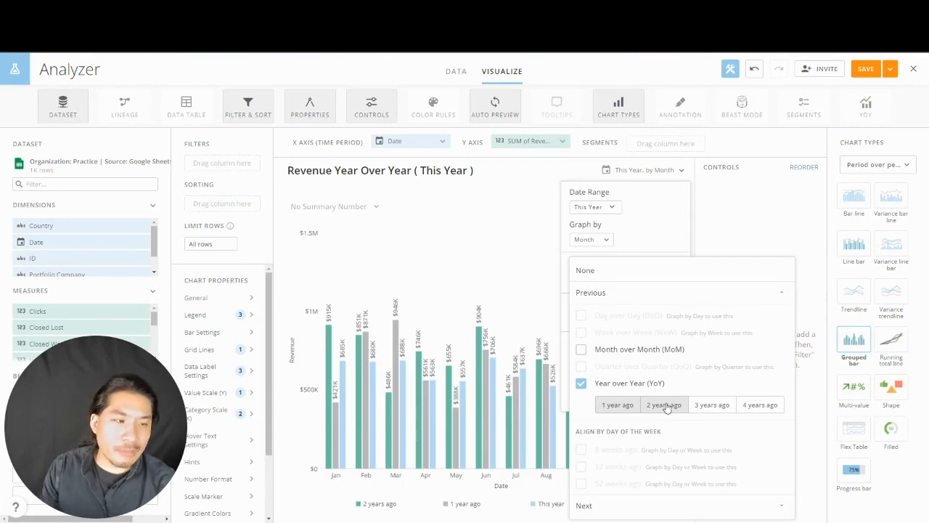
click(664, 405)
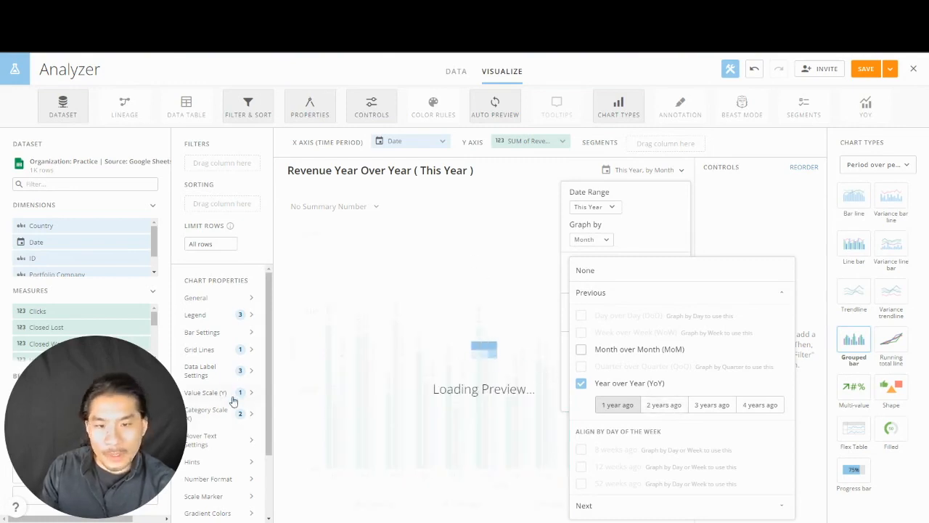
- Clear the date output format of the Category Scale (X)
click(220, 421)
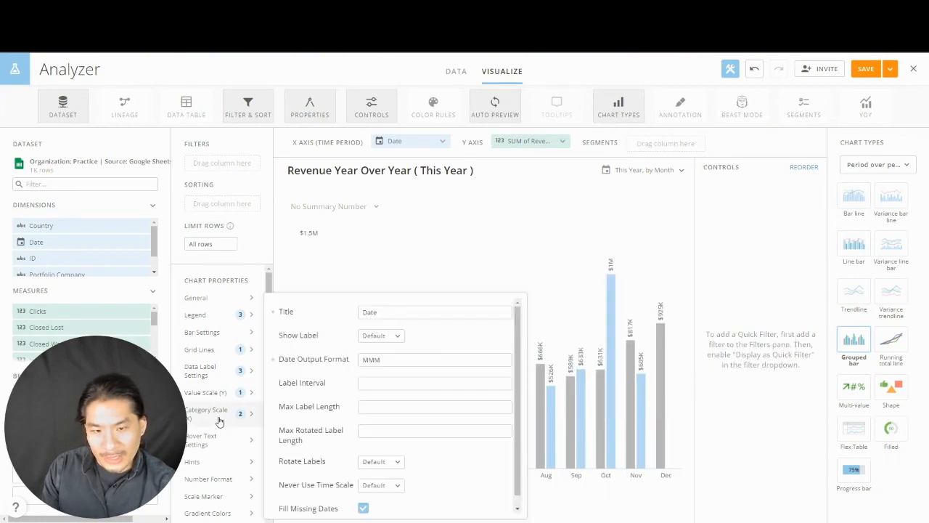
double_click(396, 360)
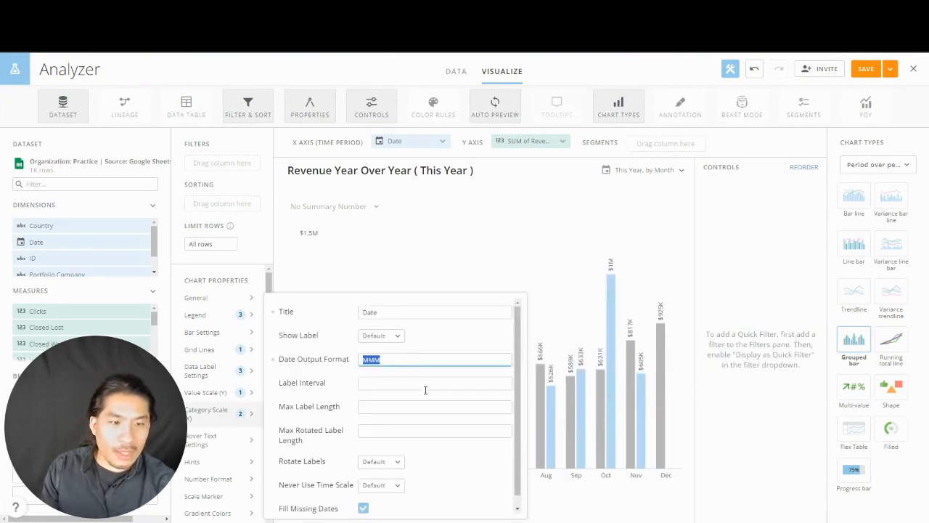
mouse_move(427, 361)
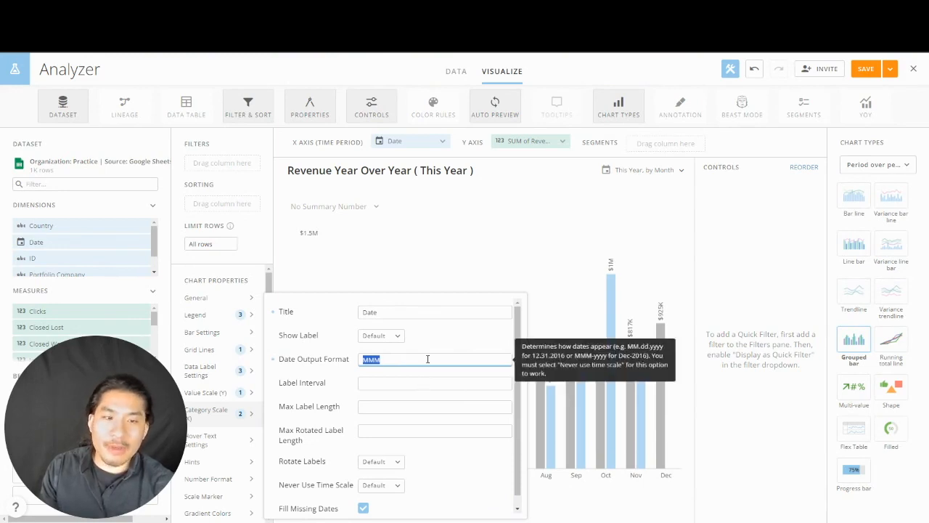
key(BackSpace)
click(731, 426)
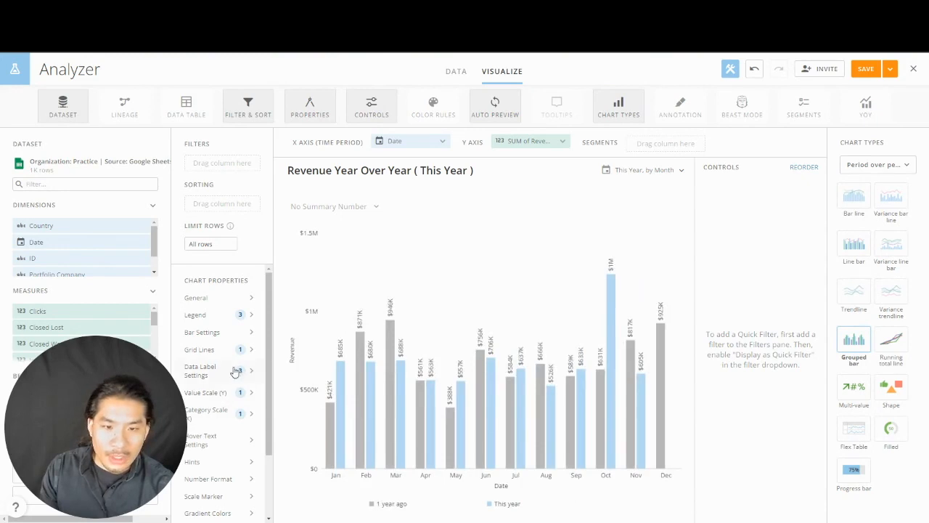
- Switch Fill Missing Dates off and on again for the Category Scale (X), and set its date output format to MMM
mouse_move(226, 396)
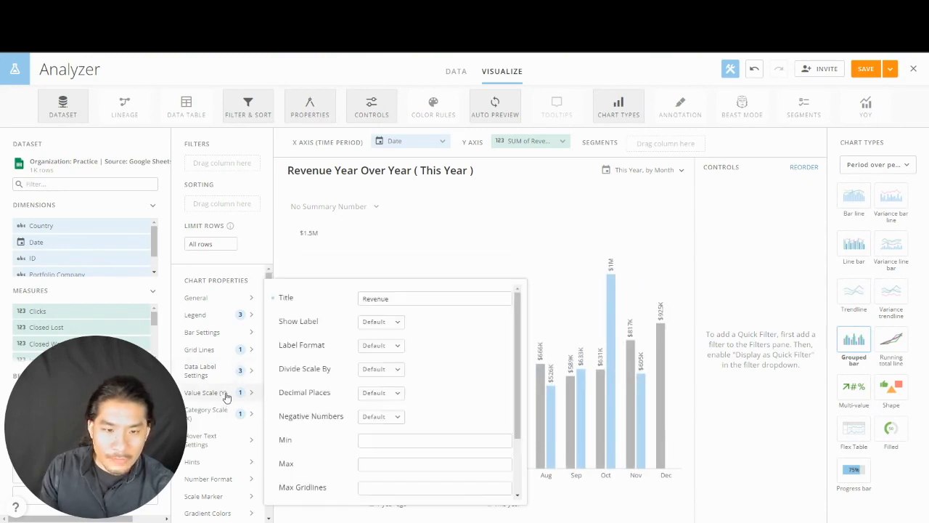
mouse_move(237, 417)
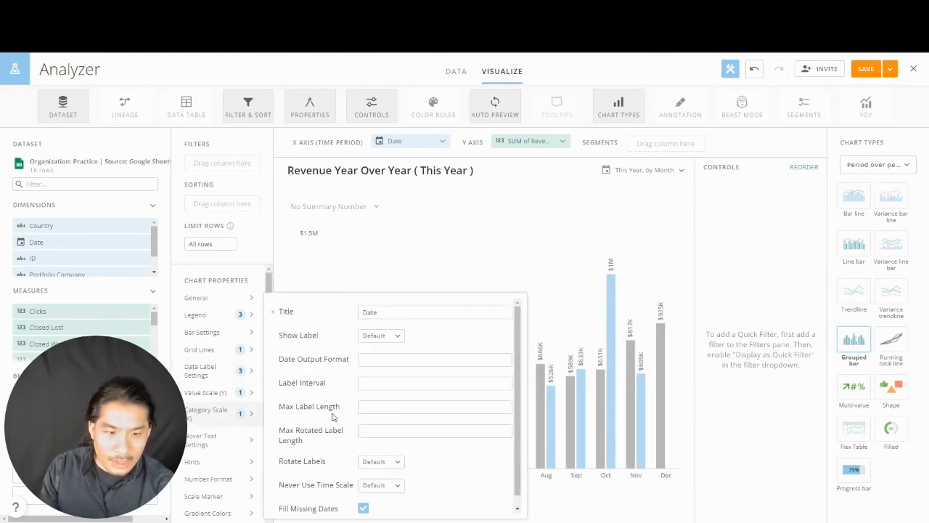
click(363, 509)
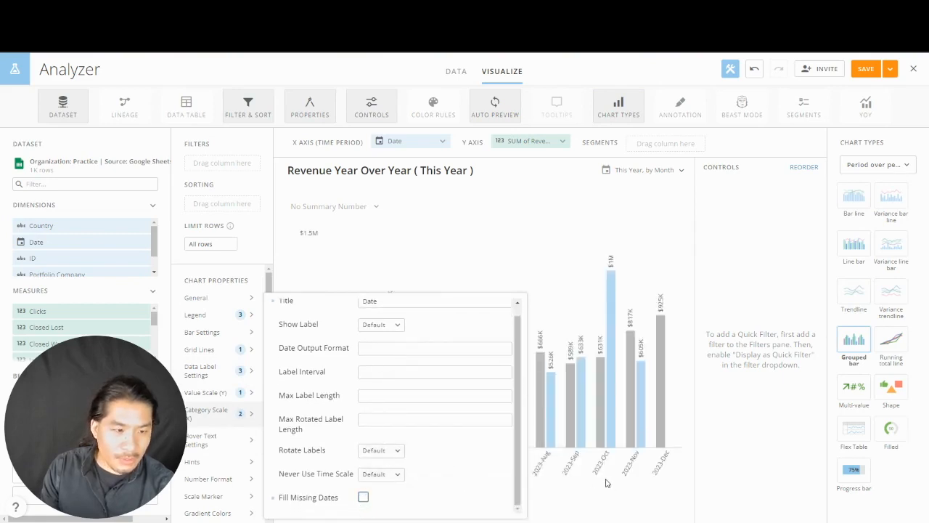
click(361, 499)
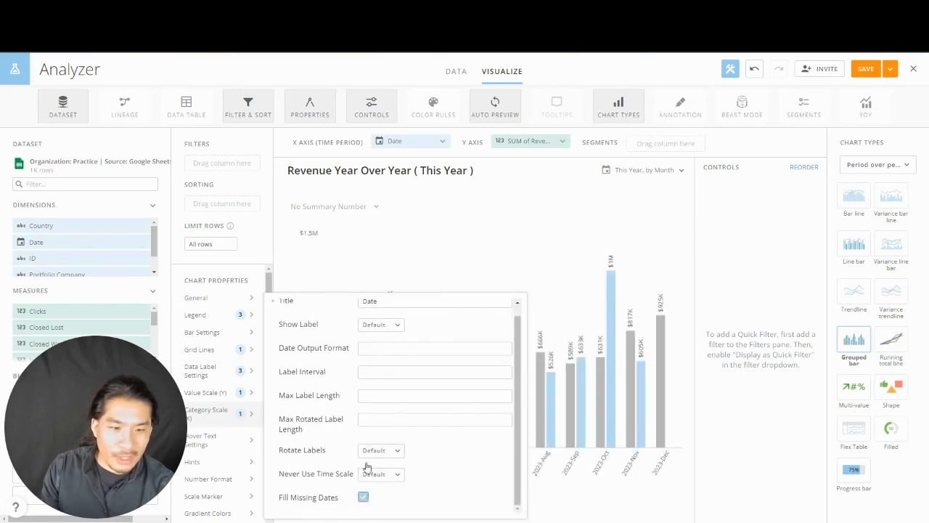
click(380, 347)
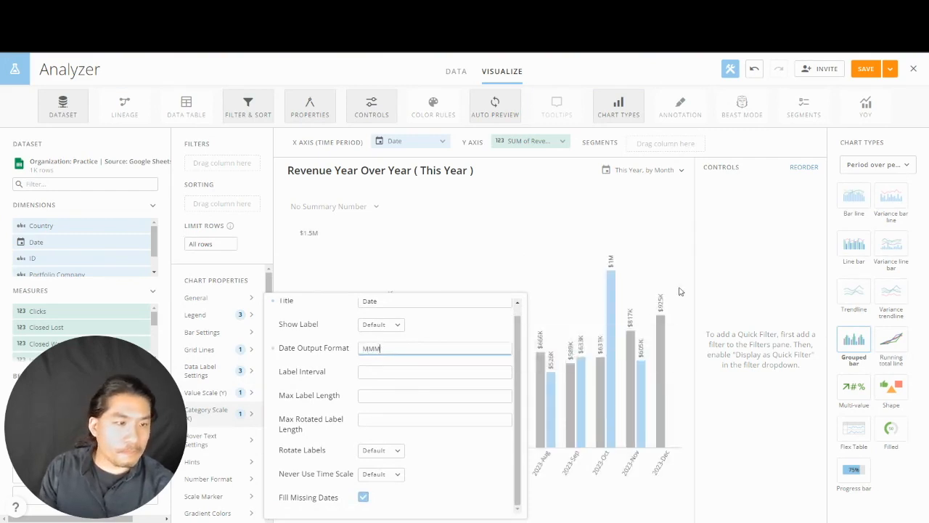
click(749, 270)
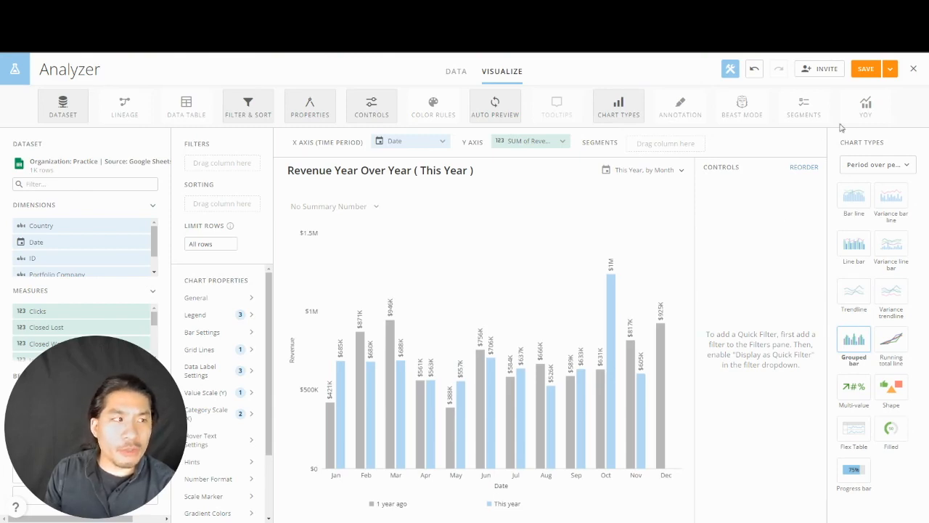
- Save the edited card and close Analyzer to return to the dashboard
click(889, 69)
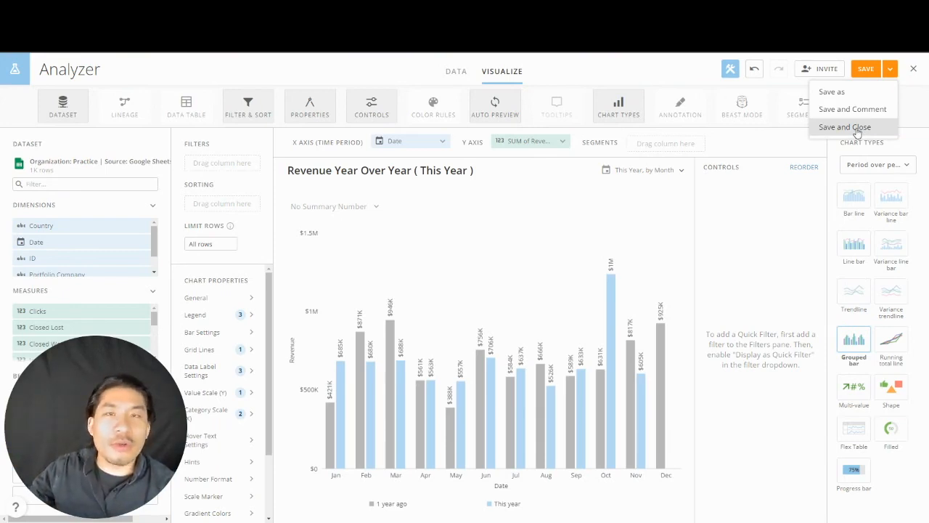
click(857, 128)
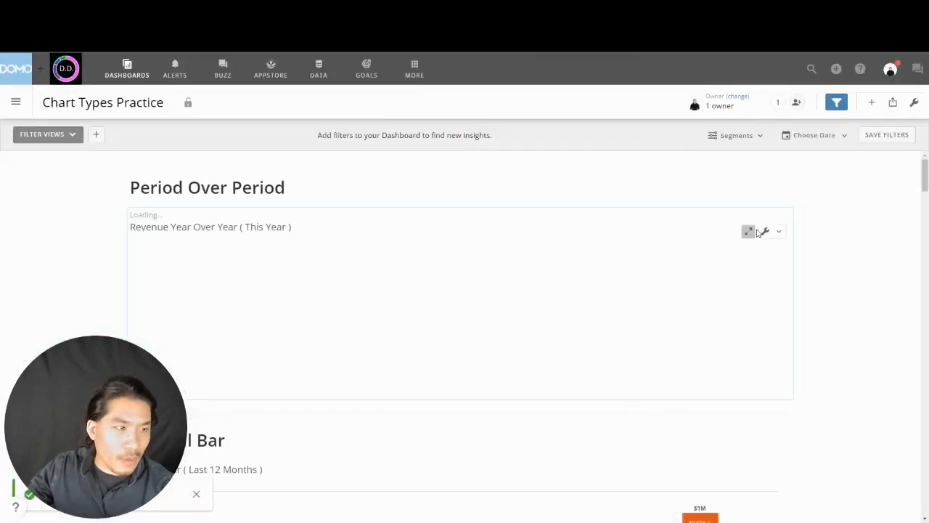
- Save a copy of the Revenue Year Over Year card to Chart Types Practice, adding "Cumulative" at the start of its title
click(778, 226)
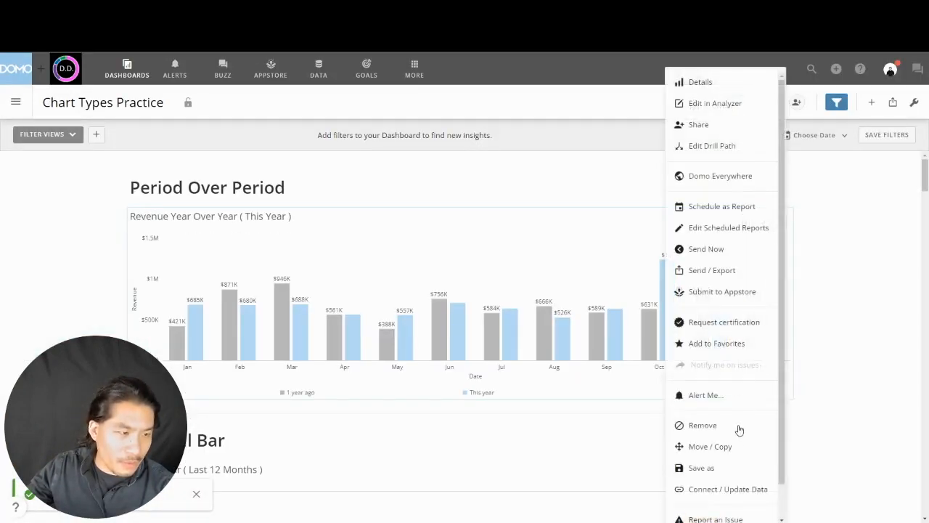
click(734, 469)
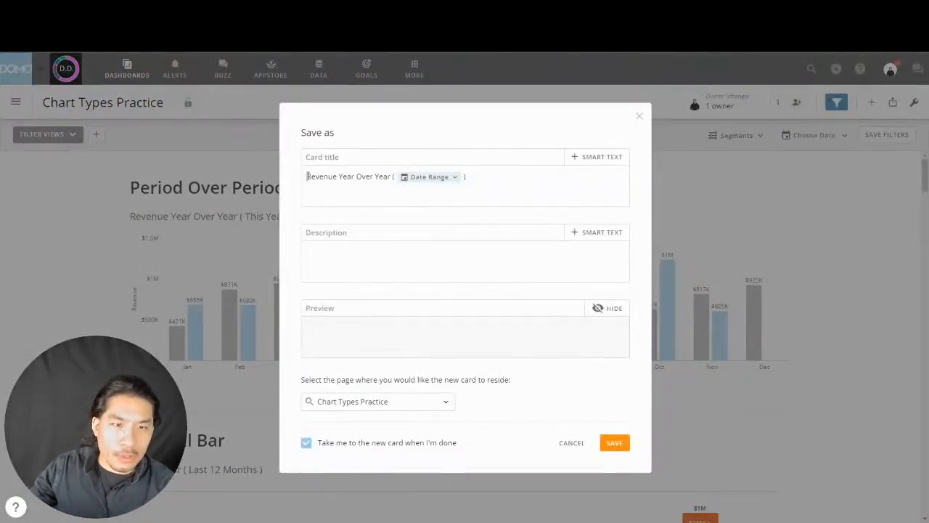
click(308, 175)
text(Cumulati)
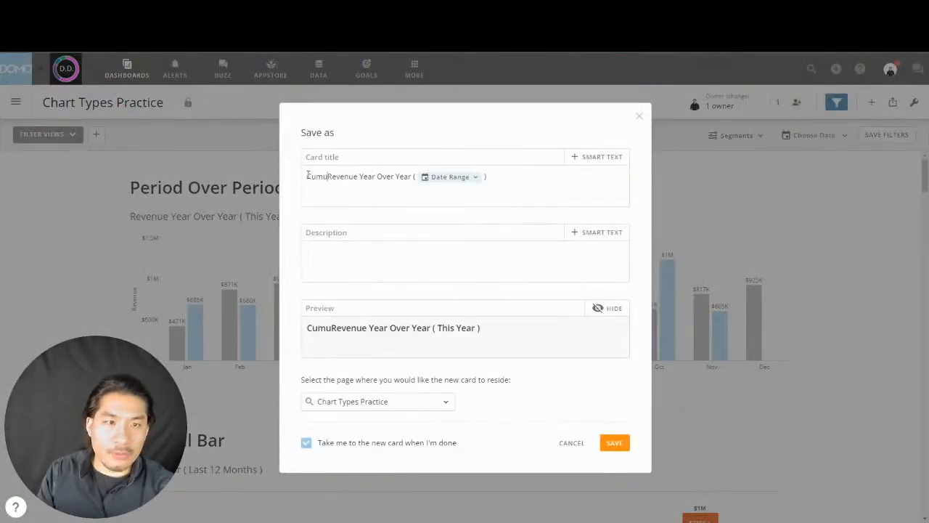
text(ve)
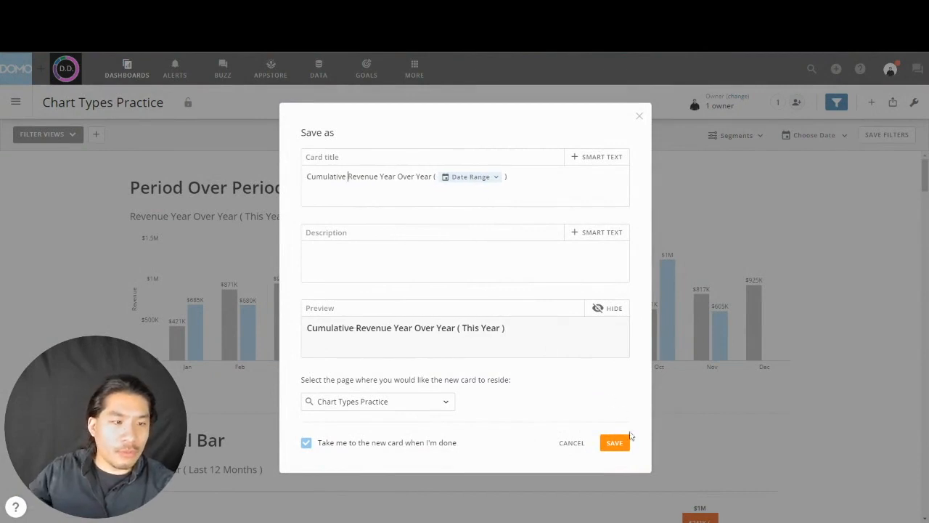
click(627, 442)
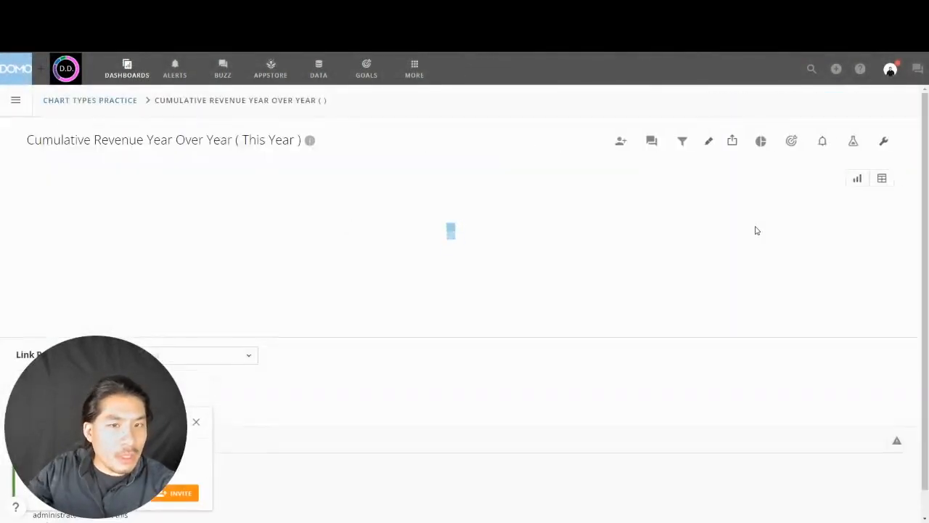
- Open the new cumulative revenue card in Analyzer and change its chart type to Running total line
click(641, 147)
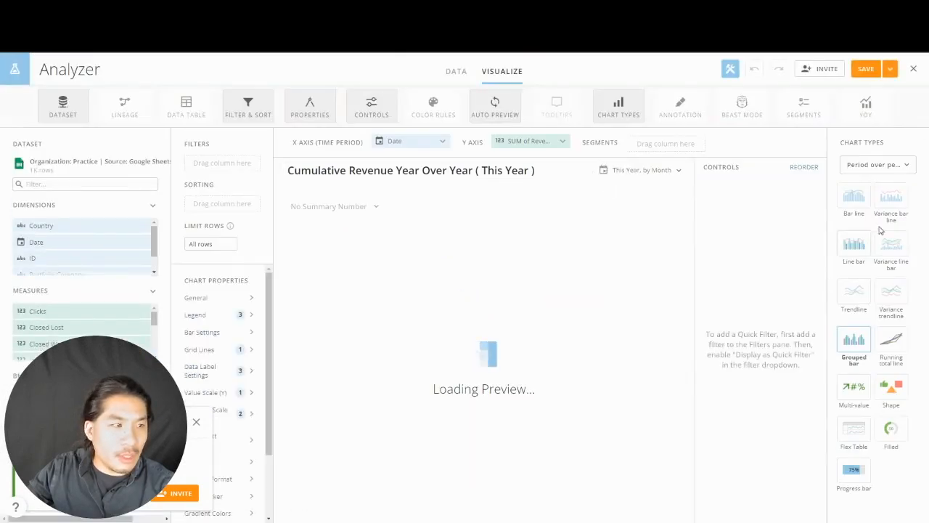
click(897, 350)
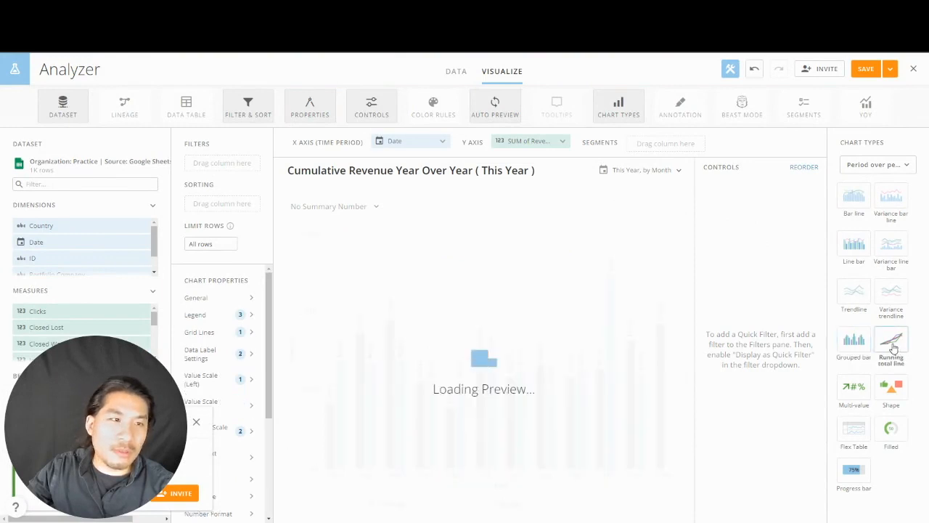
- Remove the minimum and maximum lines from the running total chart and set its calculated line to None
click(196, 422)
click(218, 333)
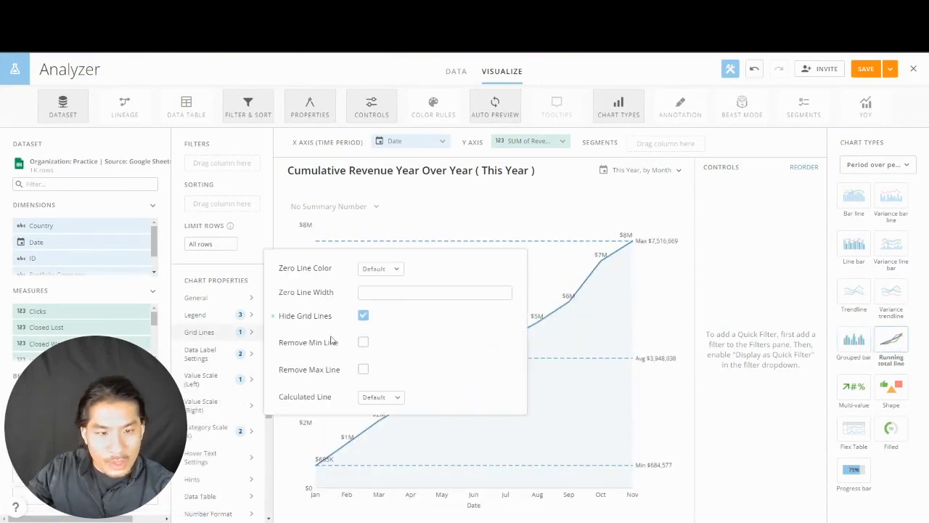
click(363, 341)
click(363, 369)
click(381, 396)
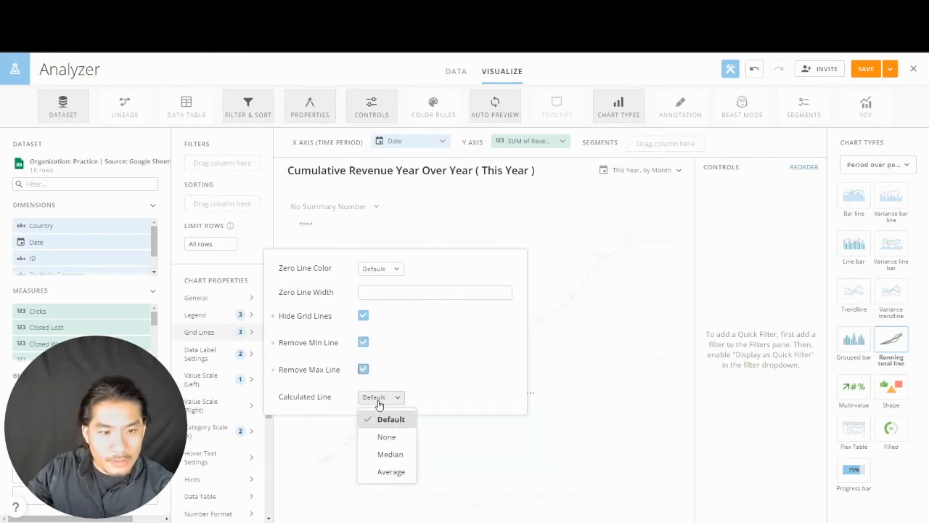
click(384, 435)
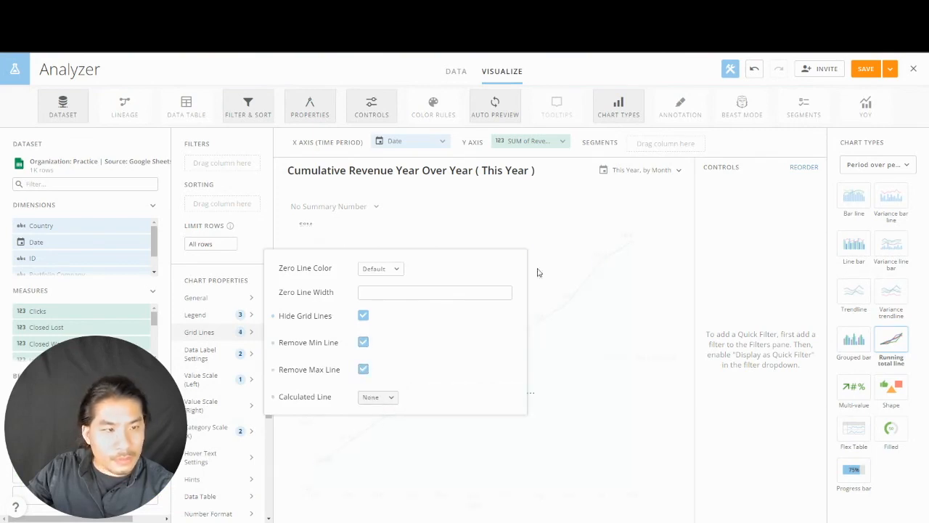
- Compare the card's This Year date range with the previous period, Year over Year (YoY), 1 year ago
click(662, 172)
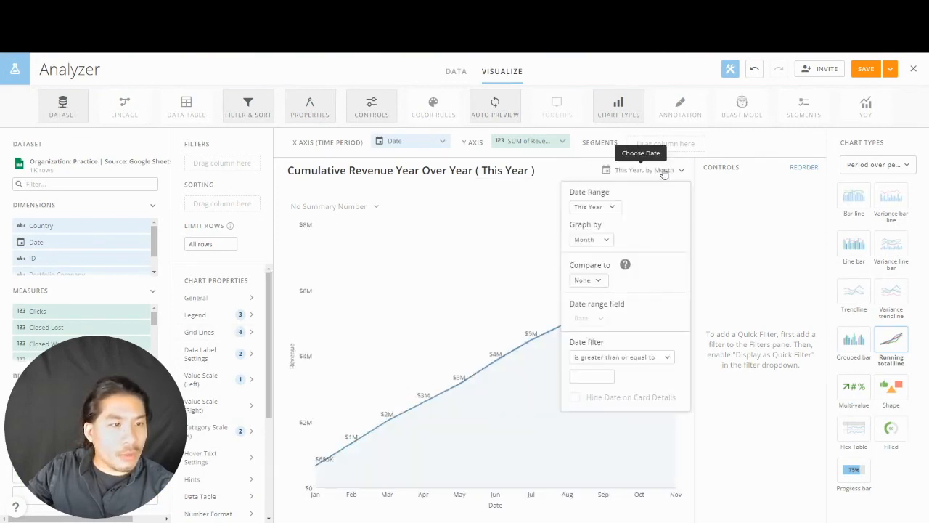
click(586, 281)
click(585, 411)
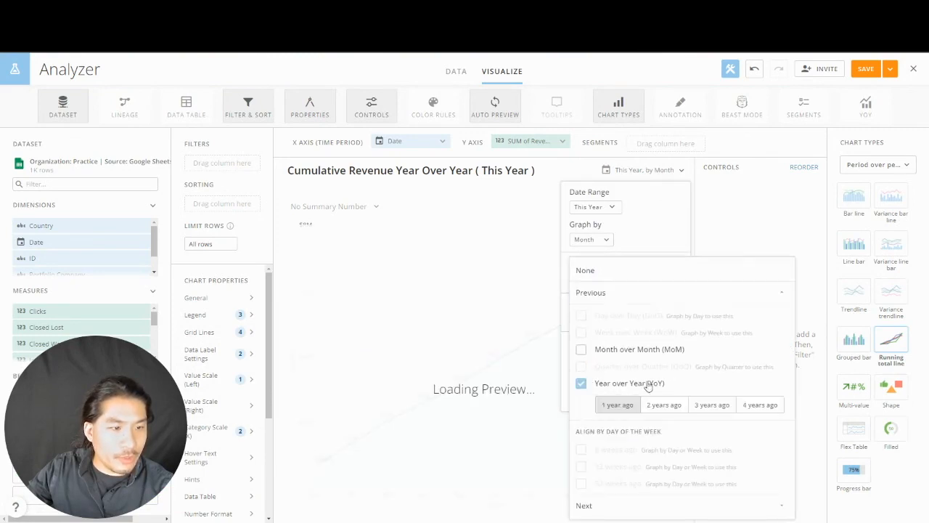
click(752, 228)
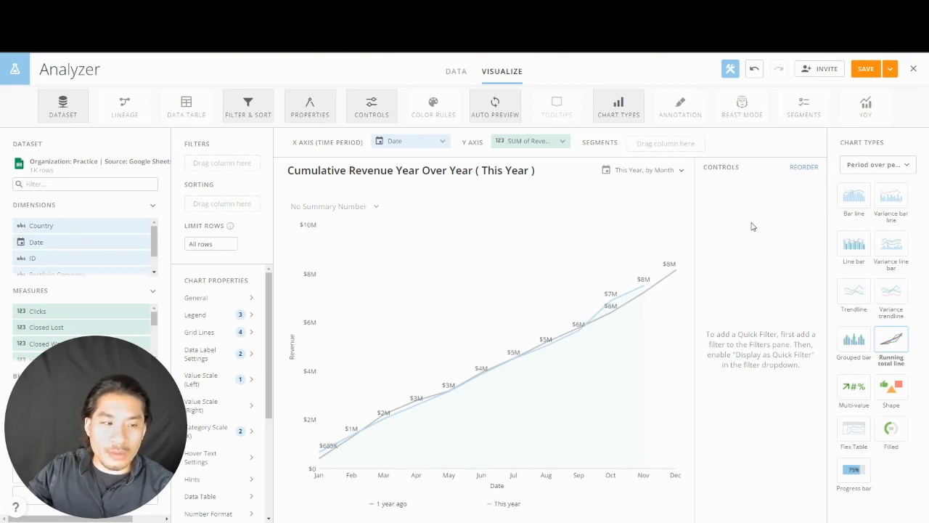
- Save the cumulative revenue card and close Analyzer to return to the dashboard
mouse_move(644, 291)
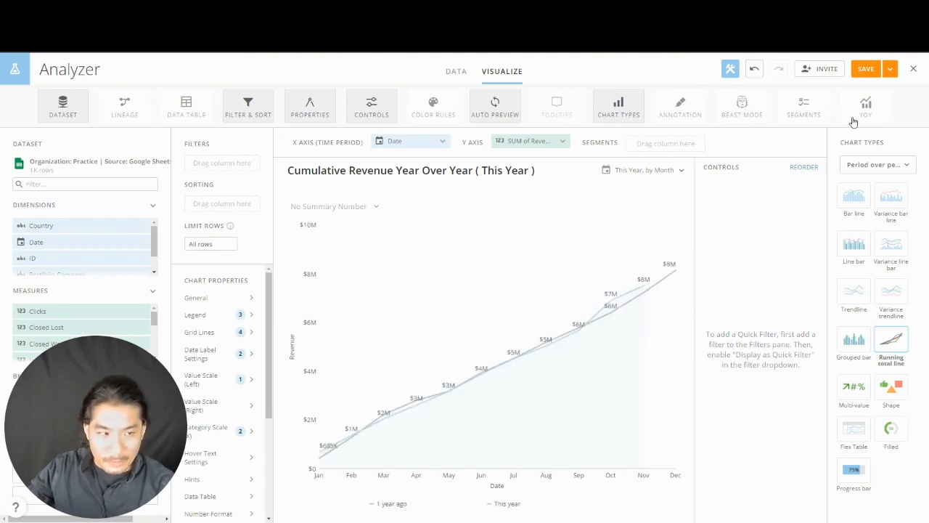
click(889, 68)
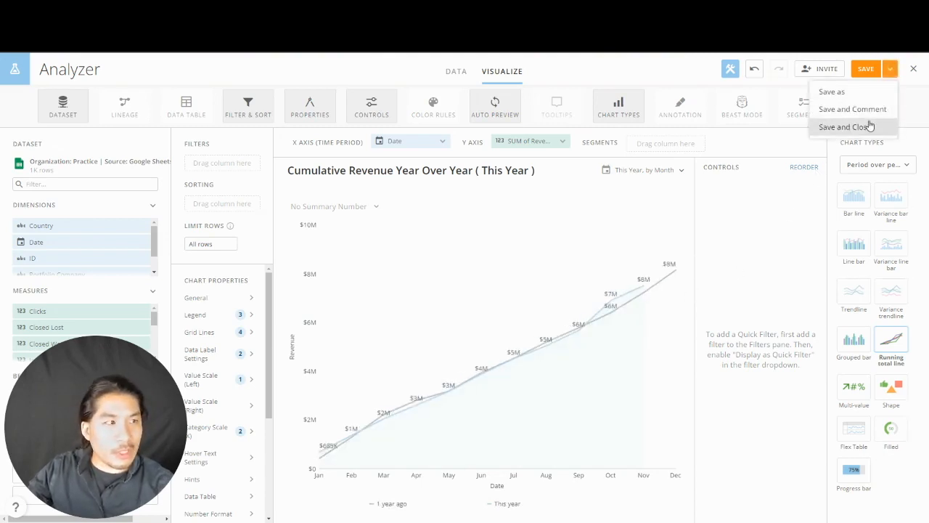
click(868, 125)
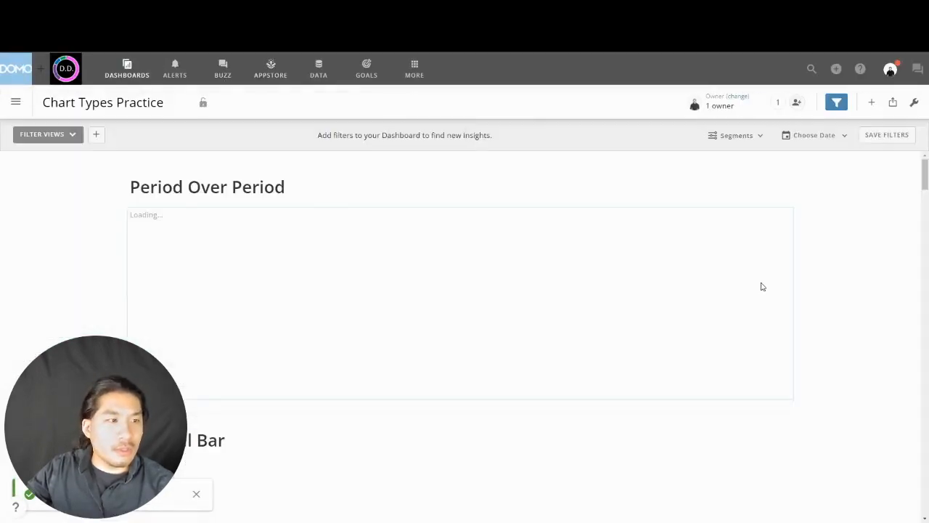
- Edit the dashboard layout and move the cumulative revenue card from the Appendix to beside the Revenue Year Over Year card under Period Over Period
scroll(881, 305, down, 15)
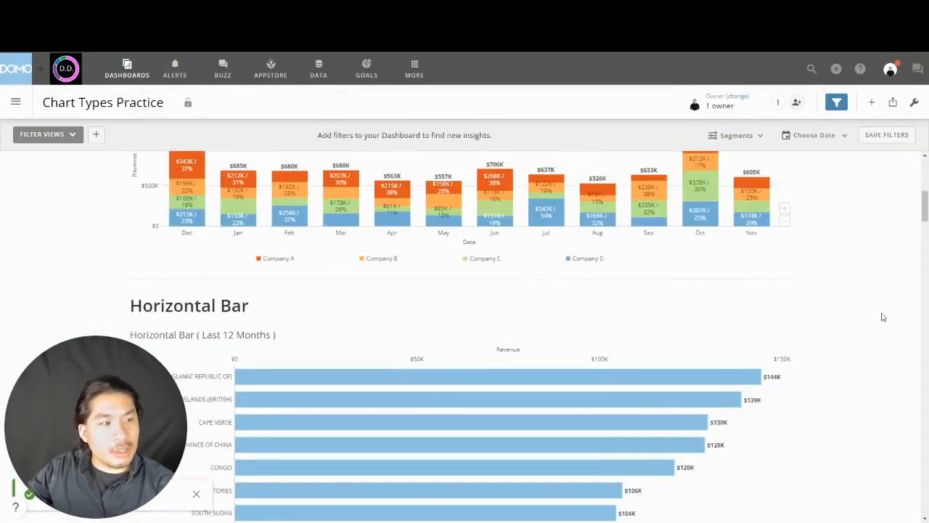
scroll(926, 278, down, 15)
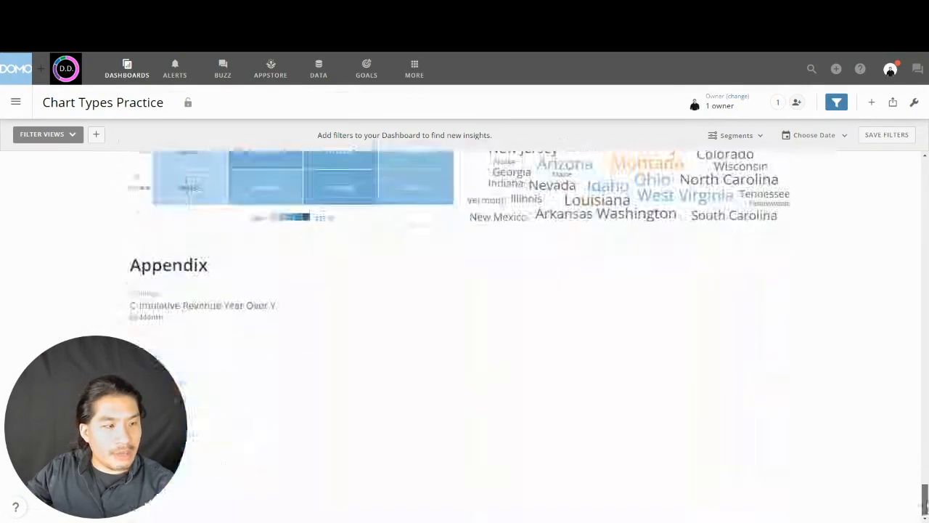
click(914, 101)
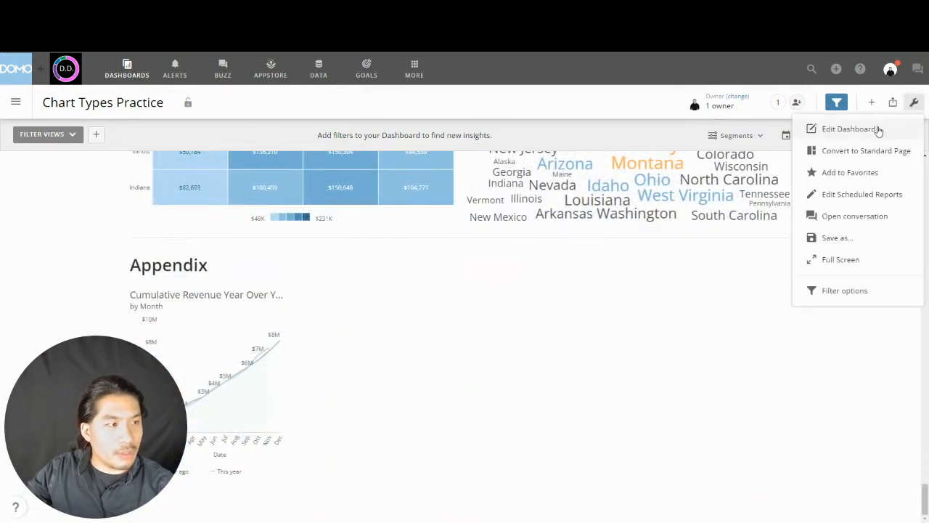
click(879, 128)
drag(206, 367, 772, 240)
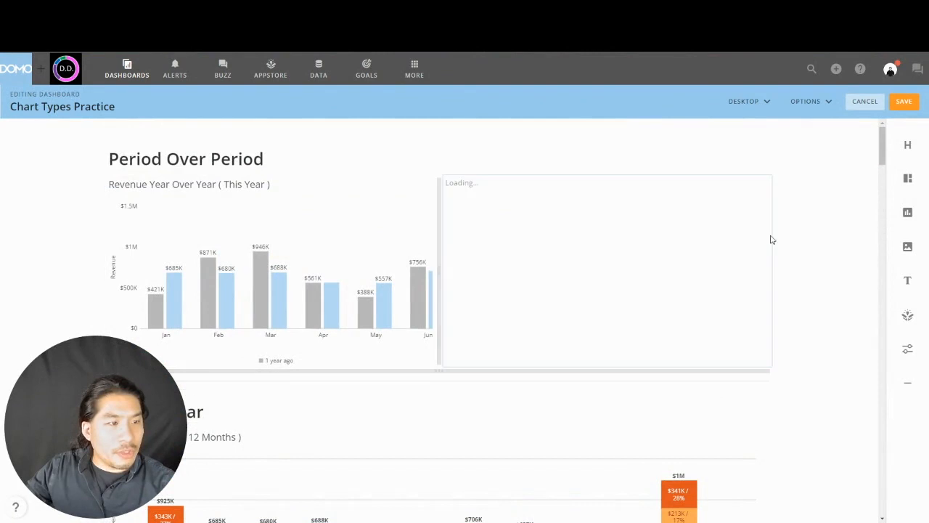
- Hide the timeframe on the cumulative revenue card, keeping its title shown, and save the dashboard layout
click(728, 199)
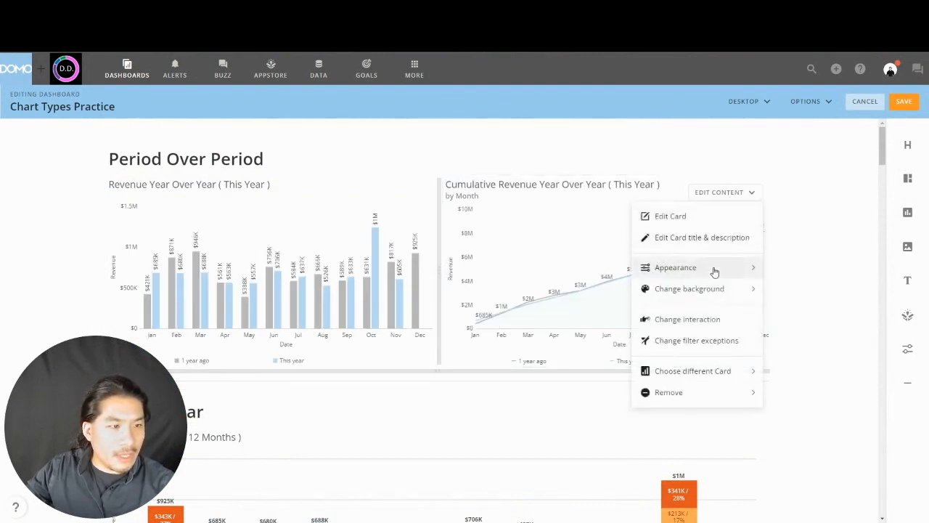
click(715, 267)
click(693, 248)
click(699, 248)
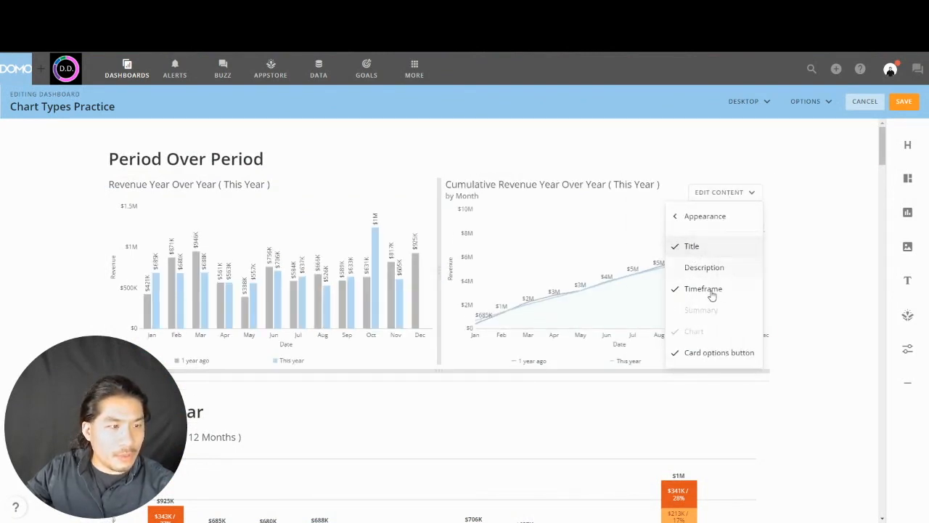
click(708, 290)
click(904, 101)
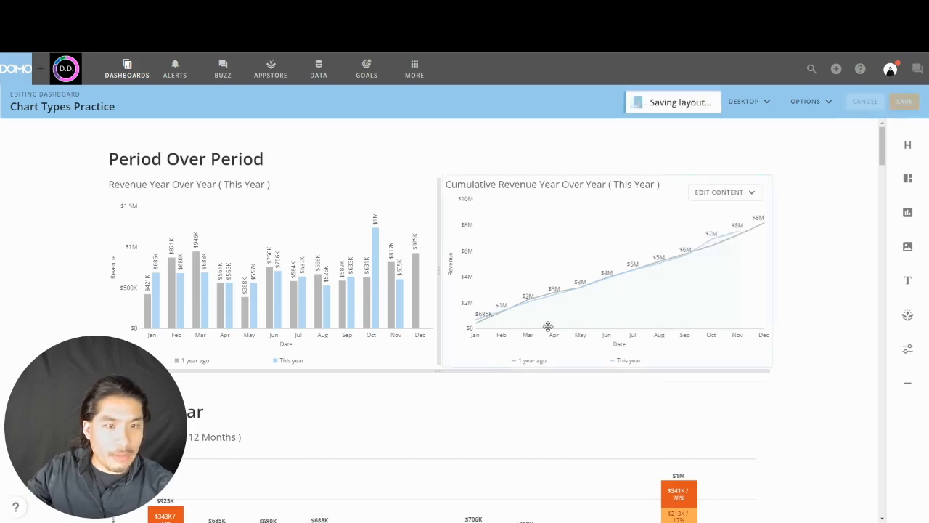